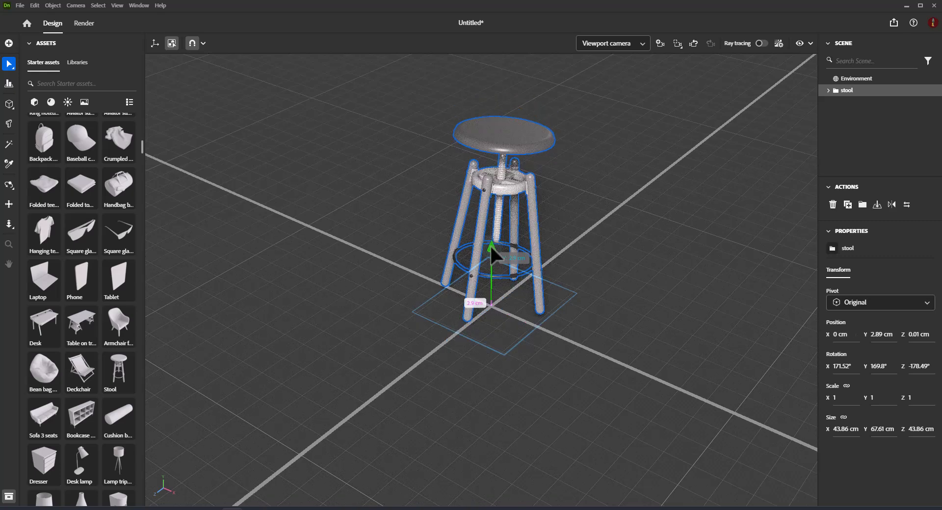
Step: Nudge the stool to about X 0.09, Y 2.96, Z 0 cm and tilt it with the blue rotation handle to about Z 170°
mouse_move(450, 329)
mouse_down()
mouse_move(433, 342)
mouse_move(455, 331)
mouse_up()
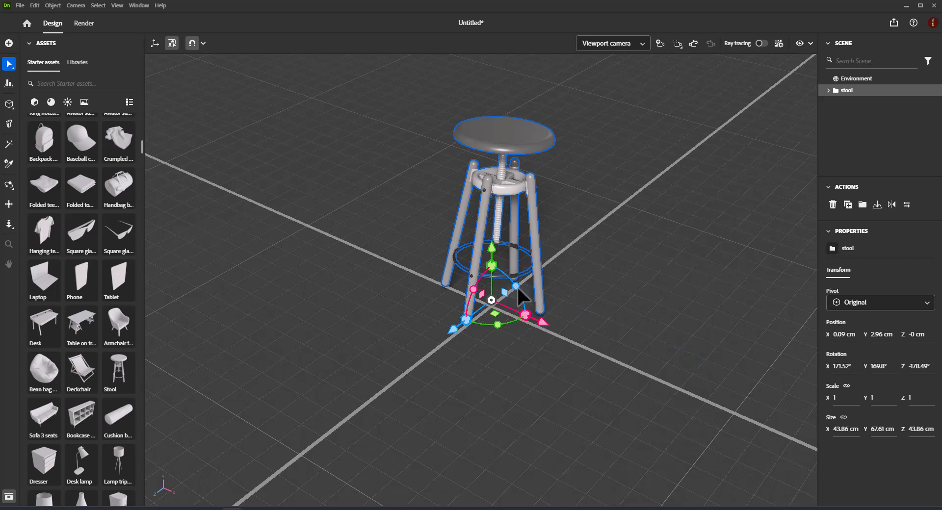
drag(516, 285, 498, 313)
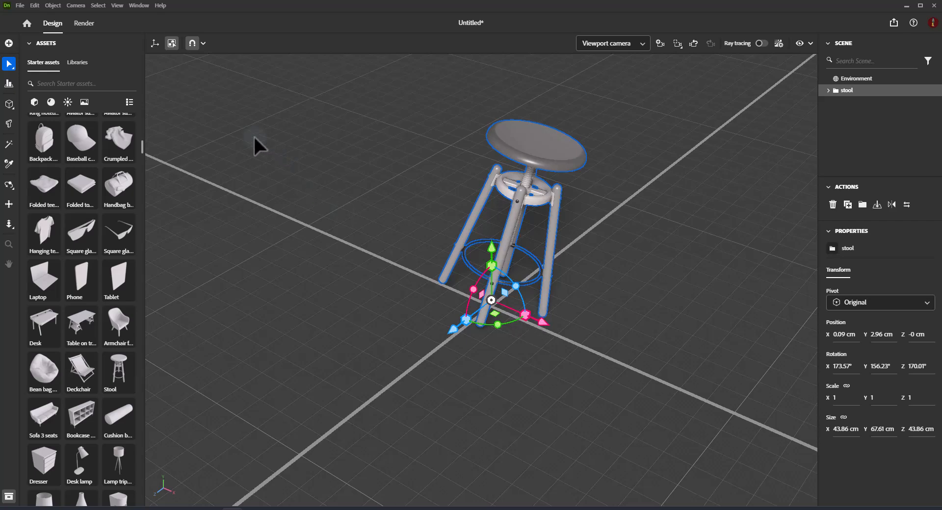
Step: Compare the gizmo's local and world alignment, then rotate the stool about the world Z axis back to nearly upright
click(155, 43)
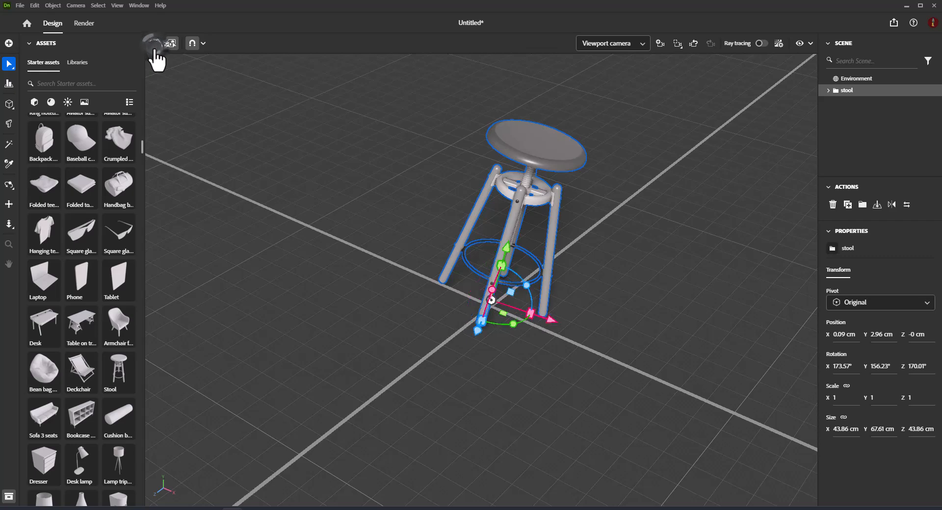
click(155, 47)
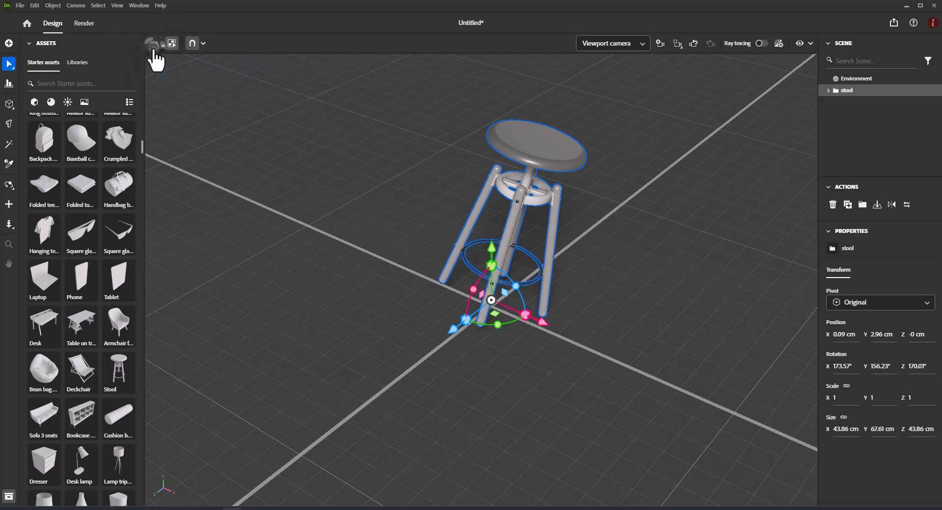
click(155, 49)
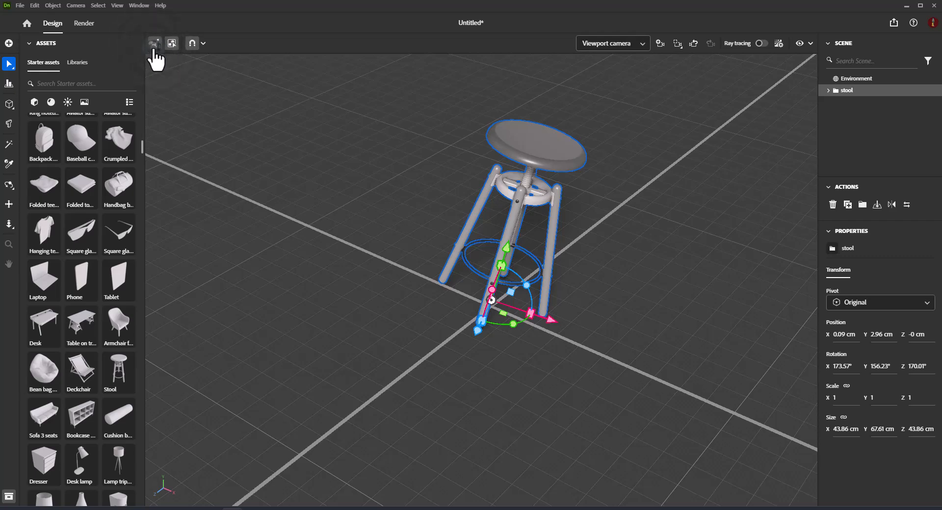
click(155, 47)
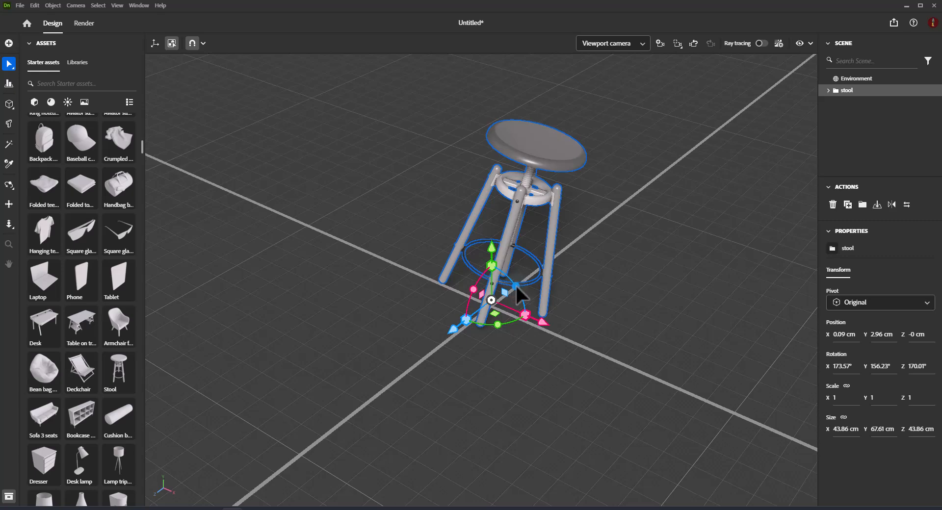
drag(515, 287, 505, 270)
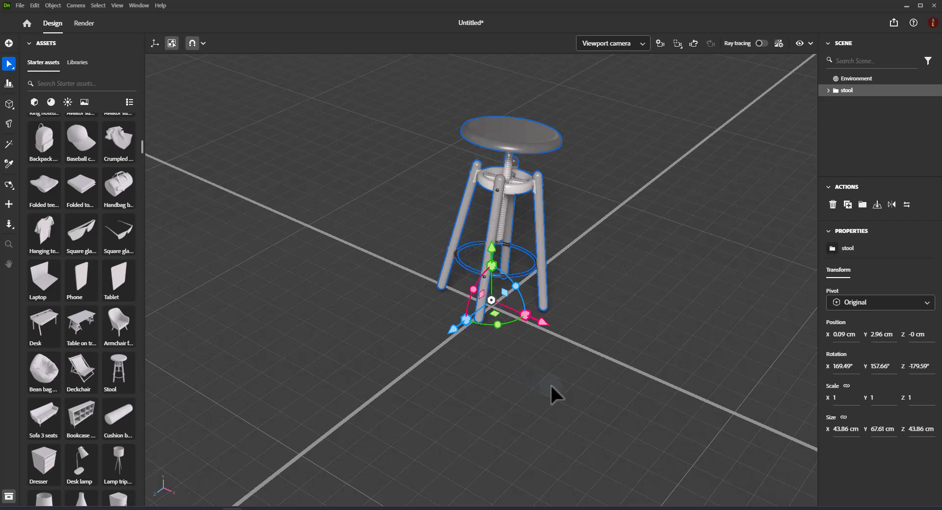
Step: Place the stool at the scene origin by setting its position to X 0, Y 0 and Z 0 cm
right_drag(550, 383, 478, 387)
click(605, 349)
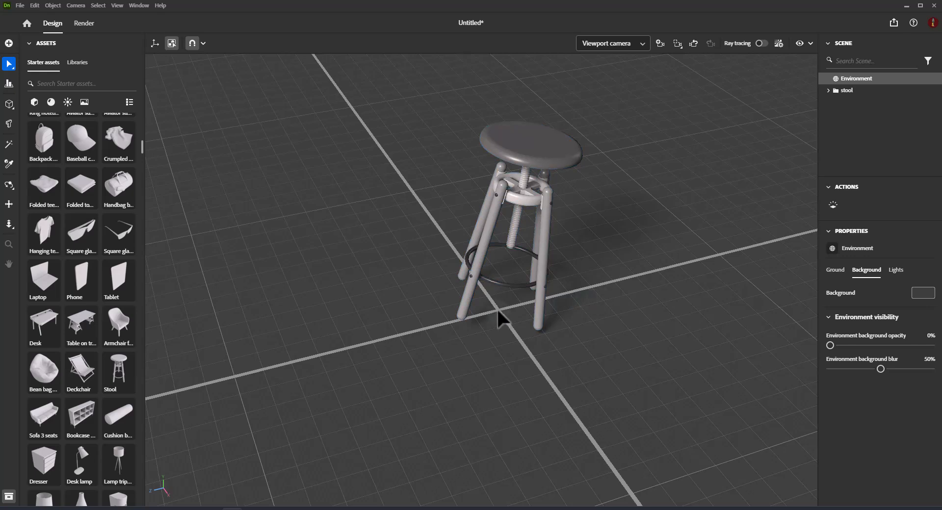
right_drag(491, 324, 559, 349)
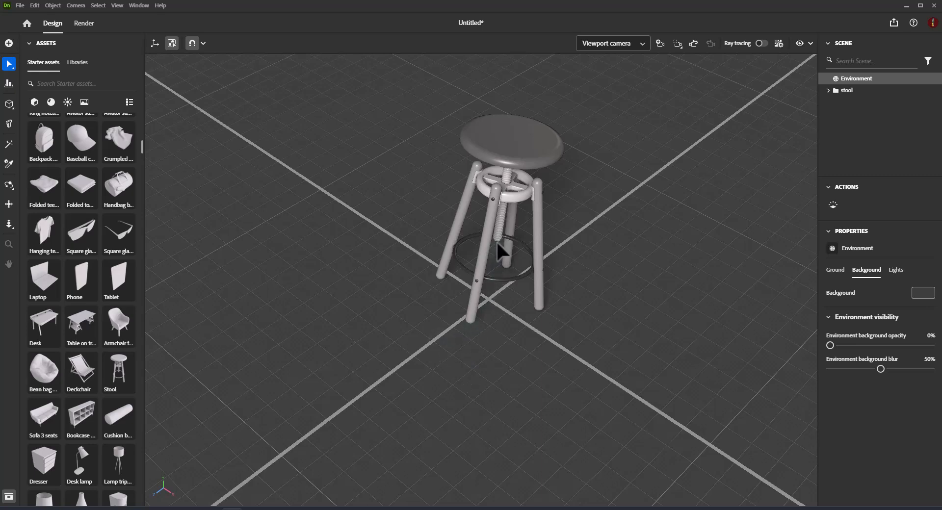
click(503, 196)
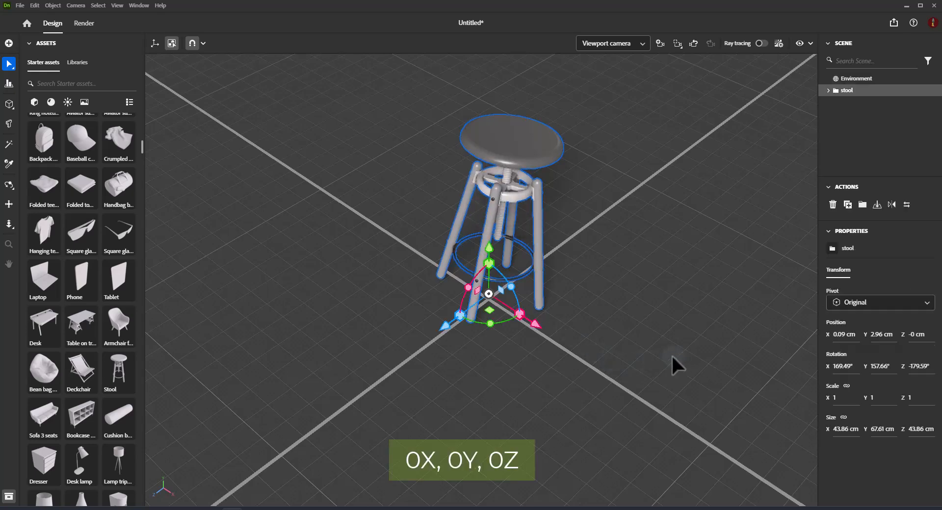
right_drag(672, 356, 749, 341)
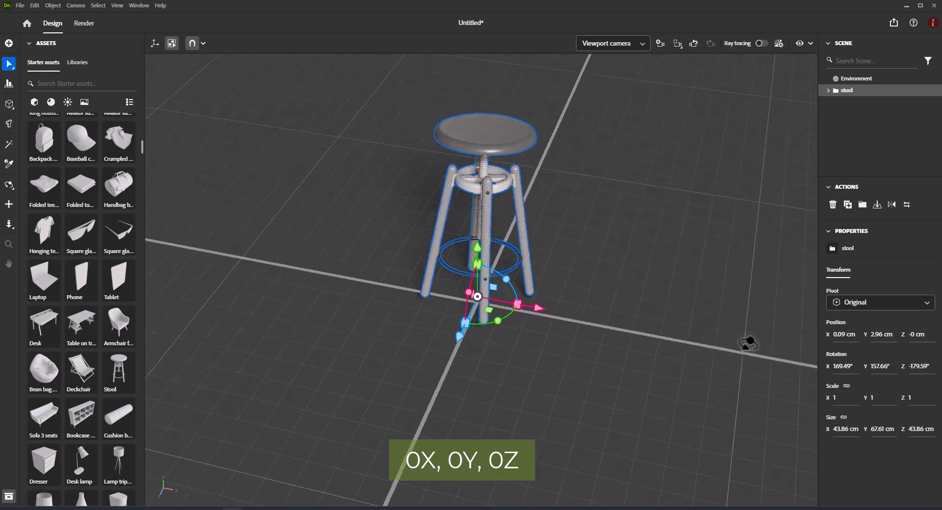
click(838, 334)
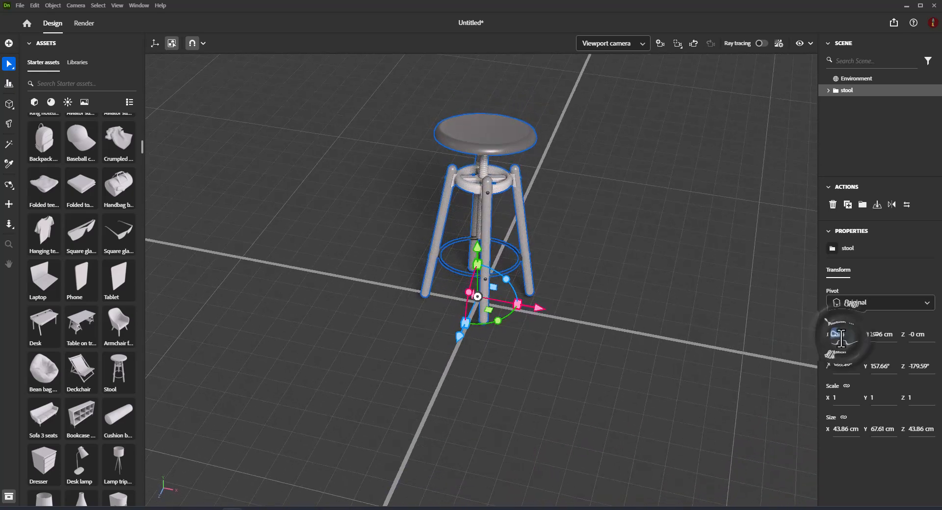
text(0)
click(880, 335)
text(0)
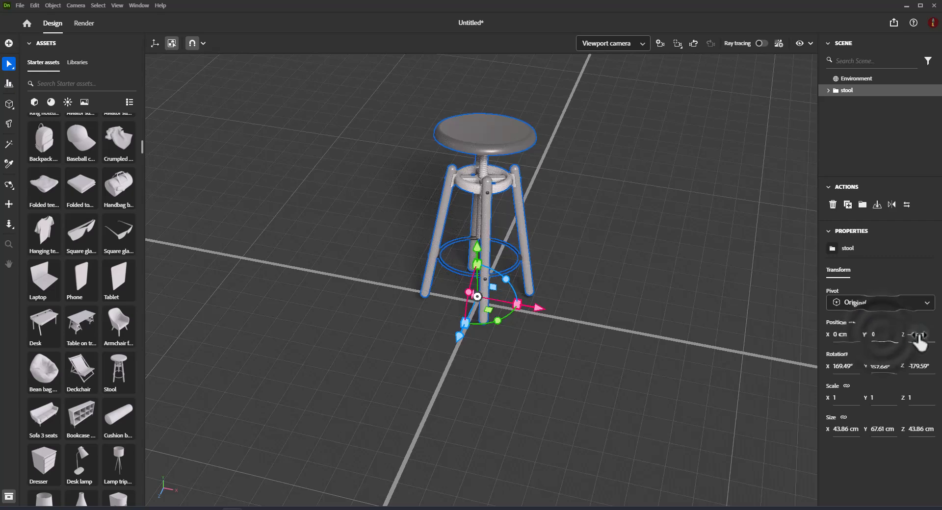
click(919, 335)
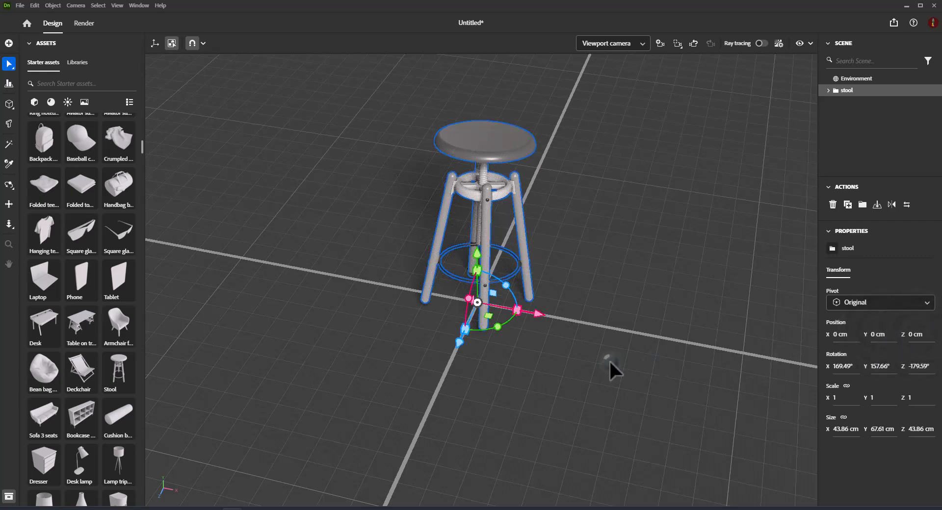
click(608, 360)
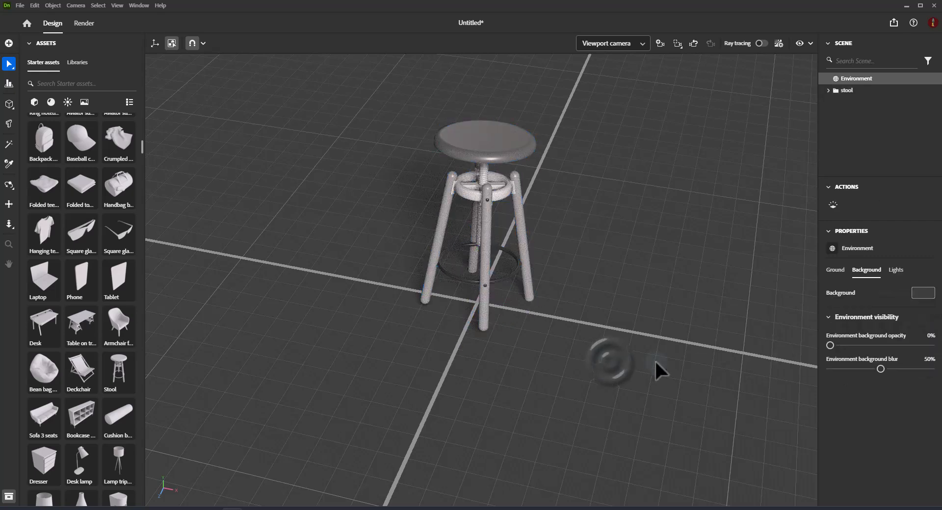
Step: Reselect the stool and set its Z position to 0 cm
click(481, 290)
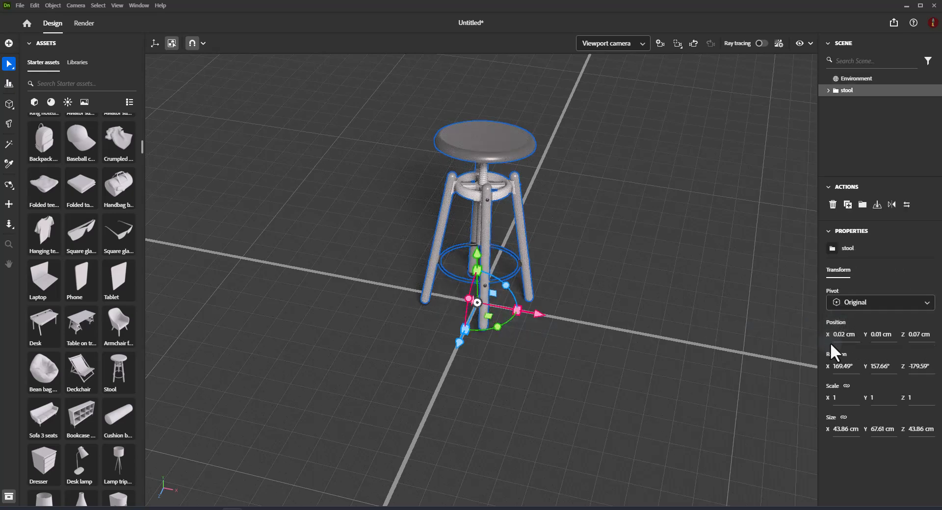
click(916, 343)
click(917, 334)
text(0)
key(Return)
Step: Switch the gizmo to local alignment and back to world, then rotate the stool slightly to about Z -178.38°
click(155, 45)
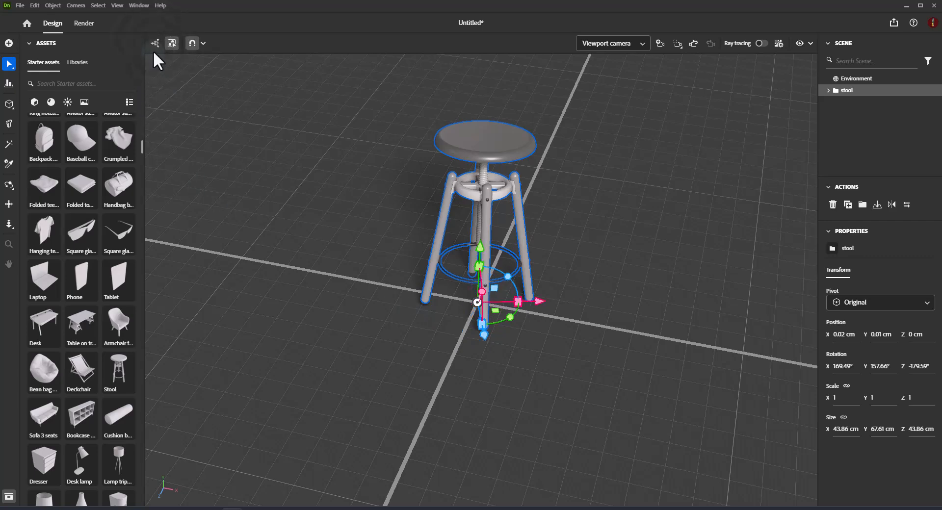
click(155, 44)
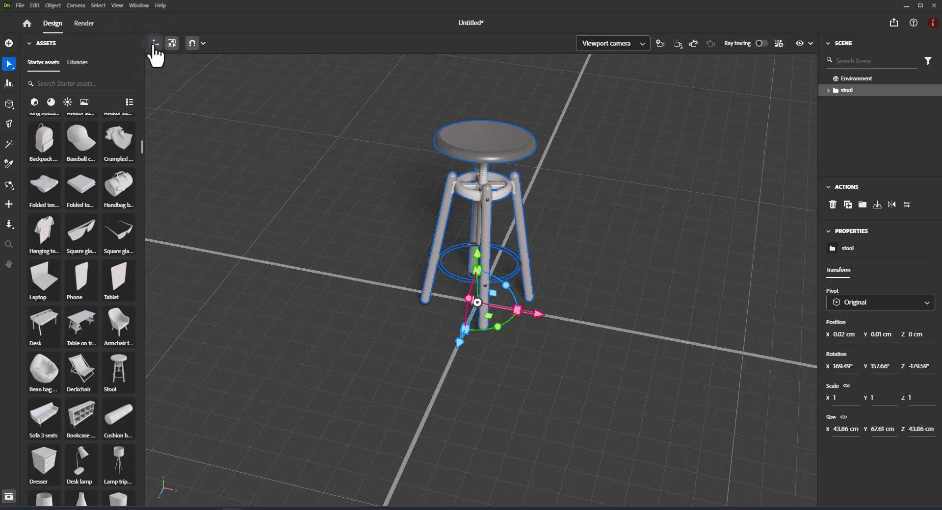
mouse_move(509, 287)
mouse_down()
mouse_move(517, 296)
mouse_move(508, 282)
mouse_up()
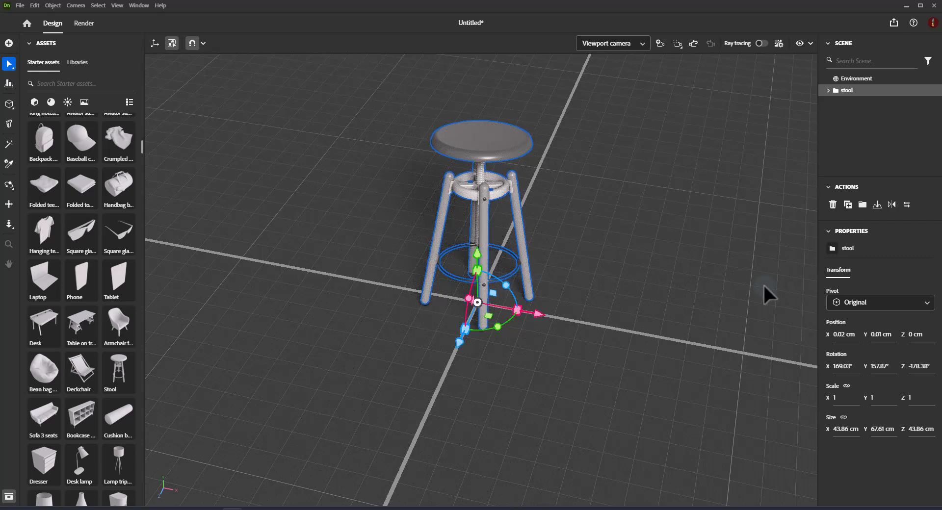
Step: Set the stool's position to X 0, Y 0 and Z 1 cm
click(882, 338)
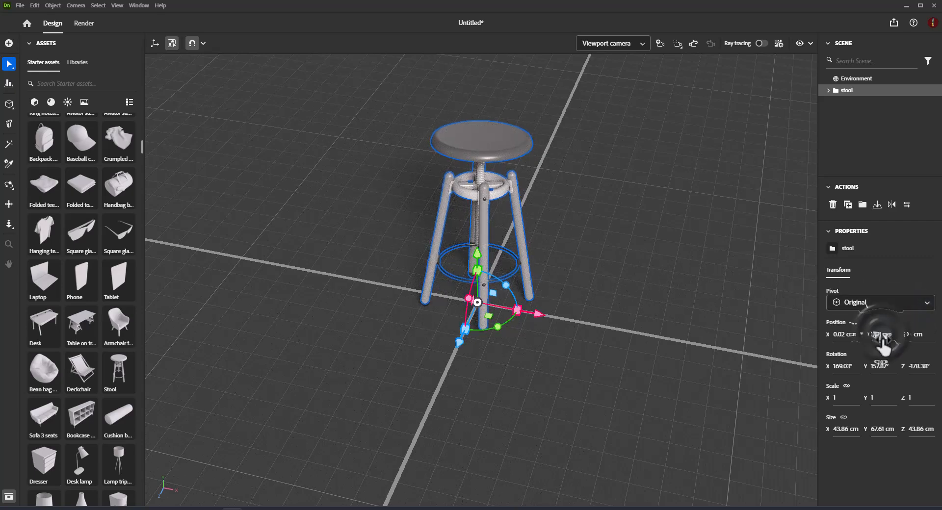
click(843, 335)
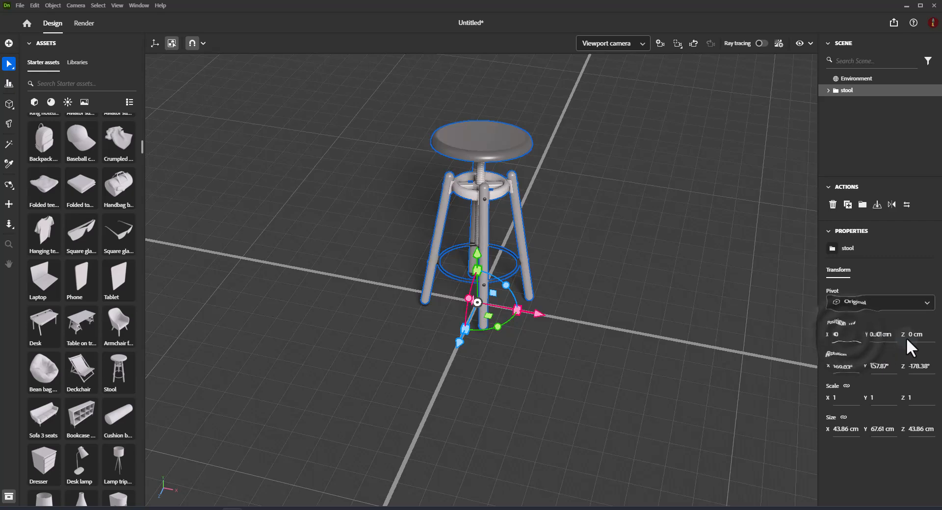
click(881, 336)
click(915, 336)
text(1)
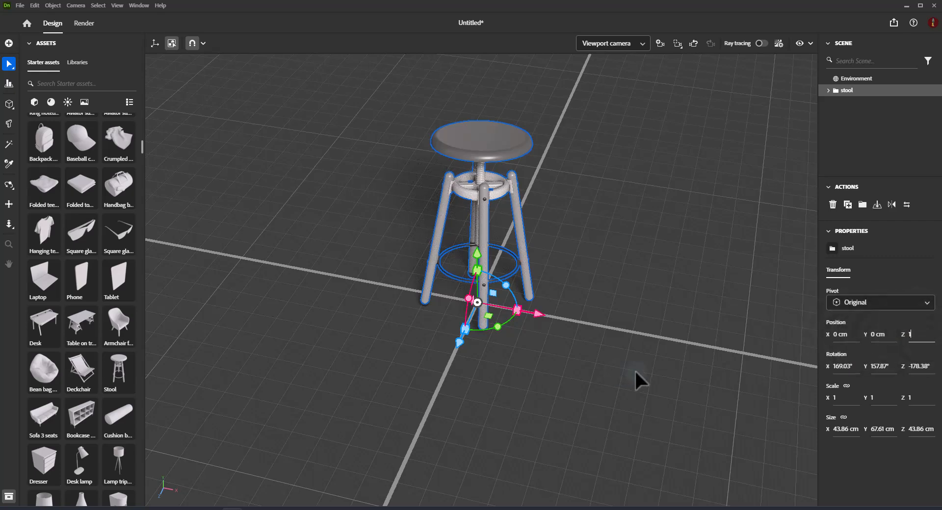
key(Return)
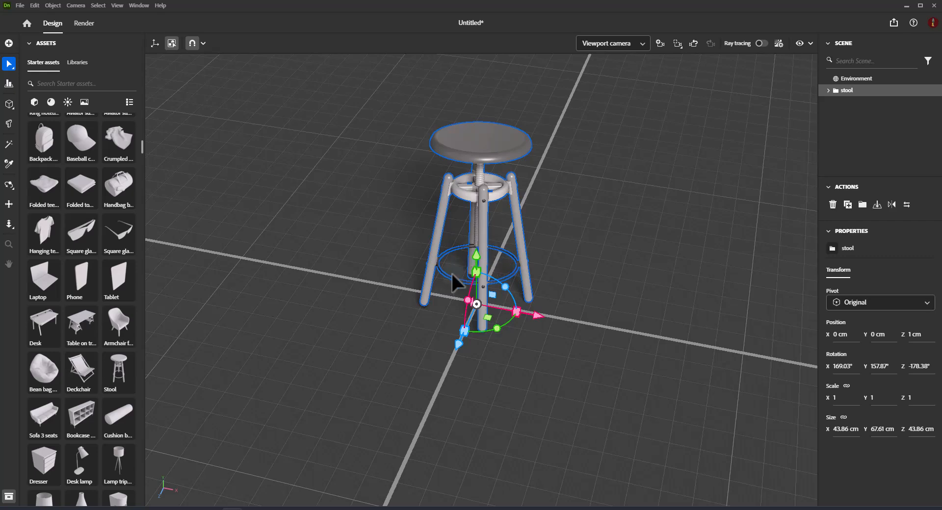
Step: Move the stool to about X -4.97, Z -1.25 cm and rotate it to about X 163.88°, Y -129.41°, Z 164.85°
drag(542, 314, 456, 335)
drag(463, 244, 359, 323)
Step: Toggle the stool's transform gizmo repeatedly between local and world alignment, finishing with world alignment
click(156, 45)
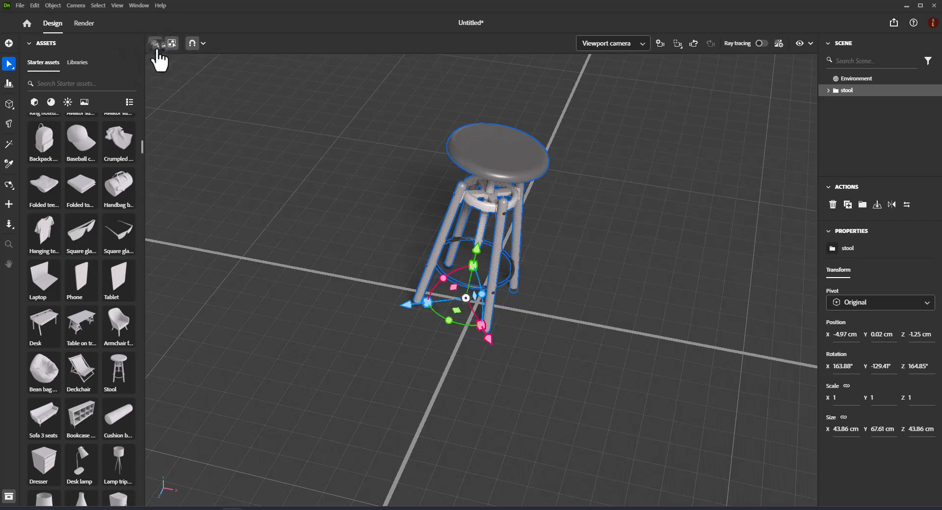
click(157, 52)
key(t)
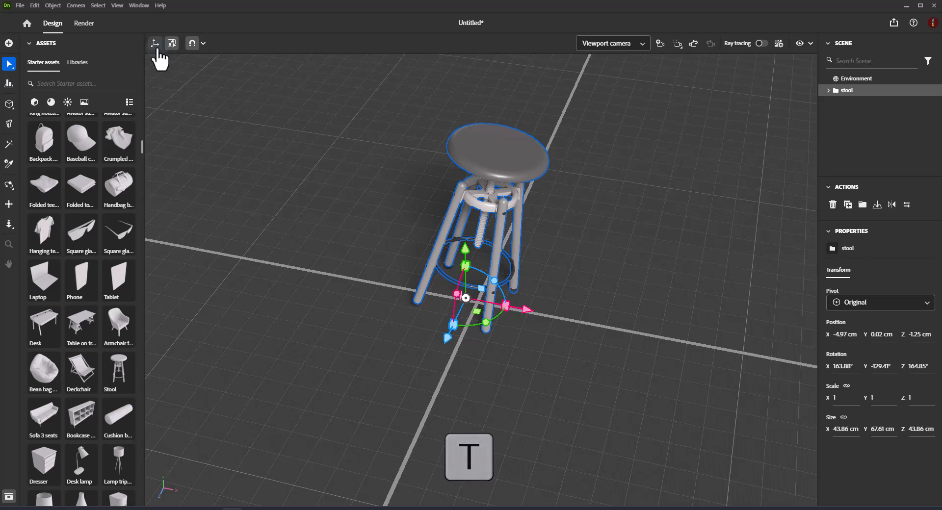
click(157, 52)
click(158, 52)
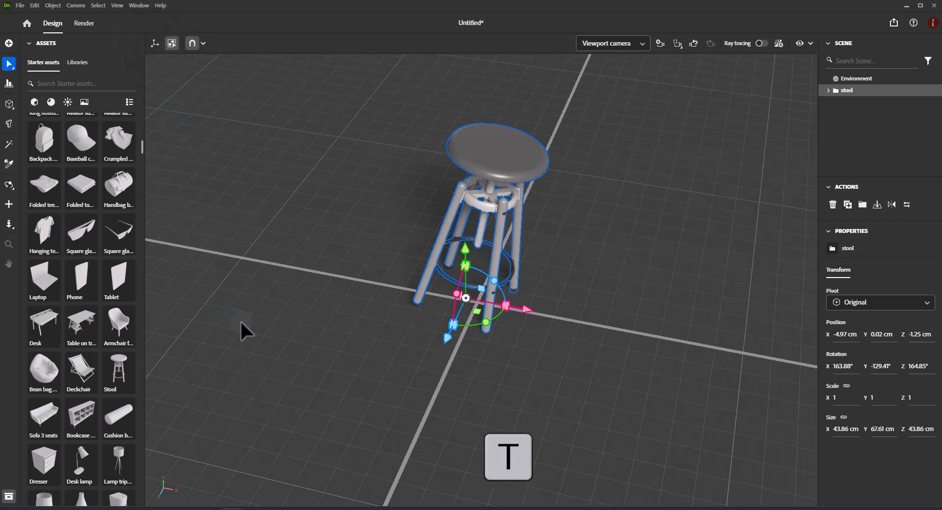
Step: Slide the stool along the world X axis to about X -2.35 cm
right_drag(553, 397, 589, 387)
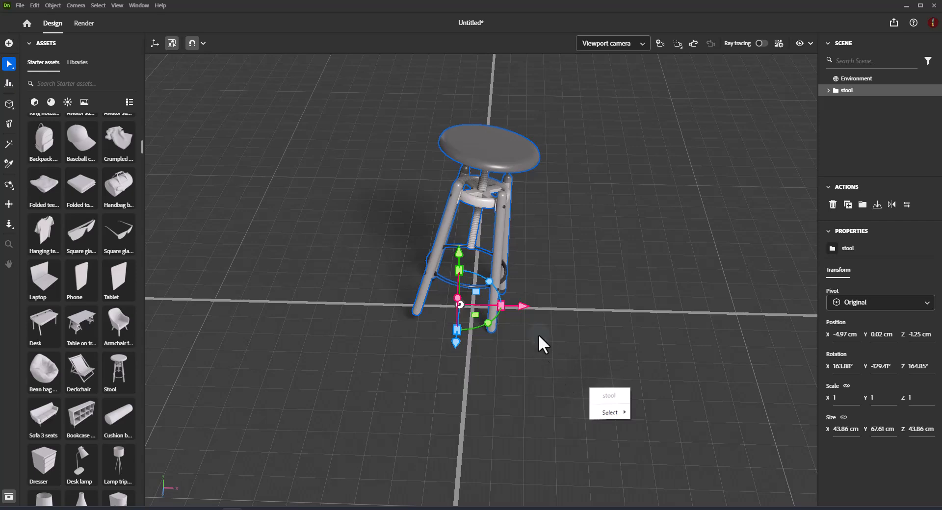
click(525, 308)
drag(525, 307, 532, 305)
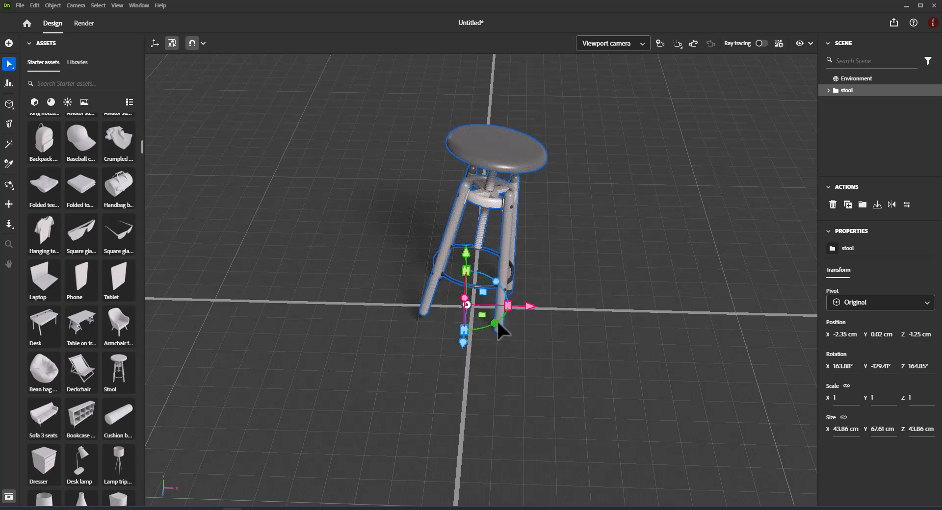
click(461, 340)
mouse_move(175, 497)
mouse_down()
mouse_move(156, 498)
mouse_move(160, 463)
mouse_move(164, 483)
mouse_move(178, 488)
mouse_move(164, 487)
mouse_move(183, 490)
mouse_up()
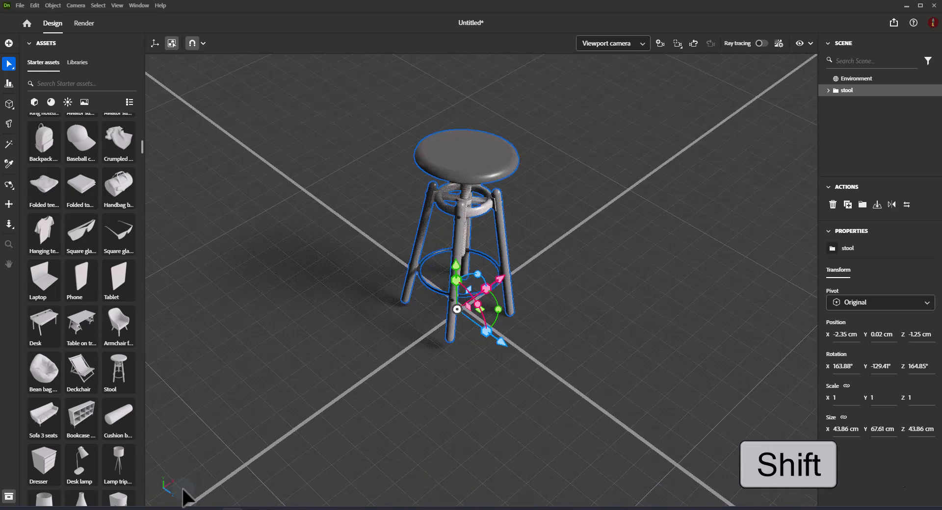